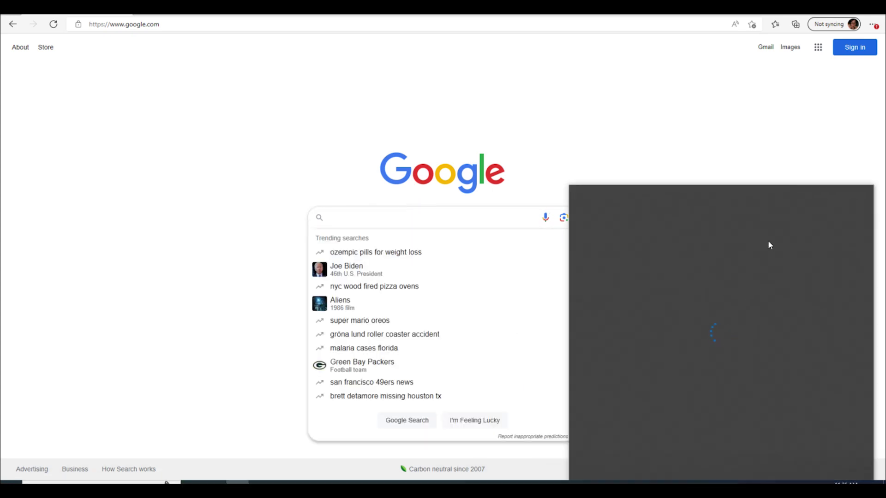
Search Google for 'ventoy' and open the official ventoy.net website from the results.
text(ventoy)
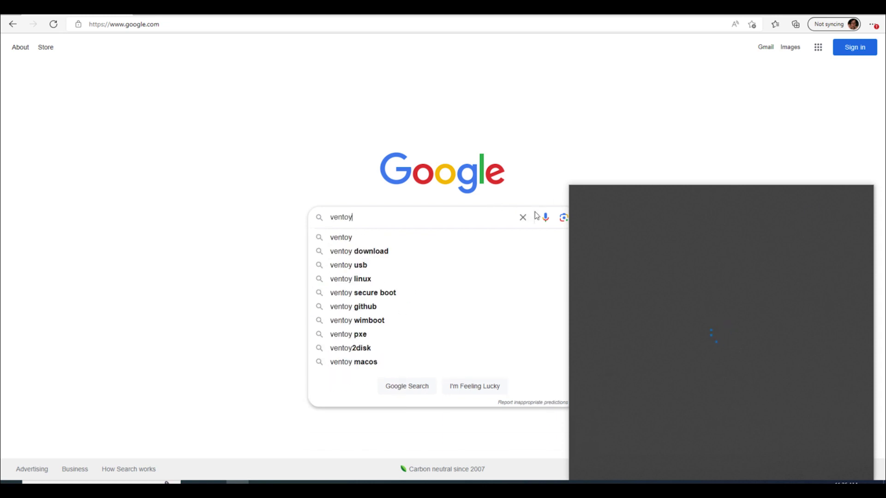
click(344, 239)
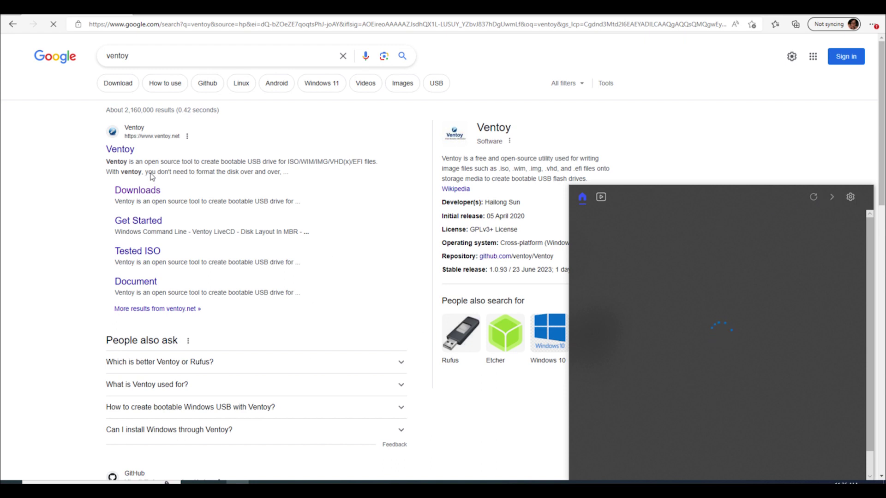
click(127, 154)
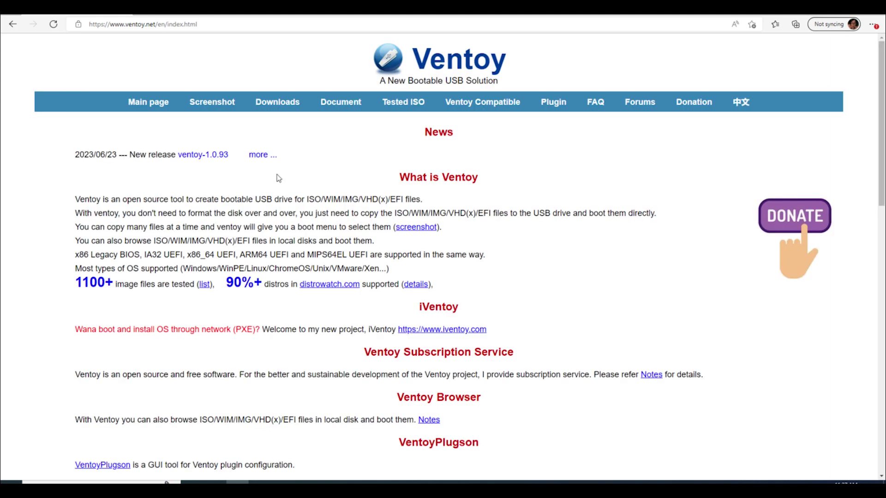
Browse the ventoy.net home page, then follow its Downloads link to the Ventoy 1.0.93 GitHub release.
scroll(300, 283, down, 5)
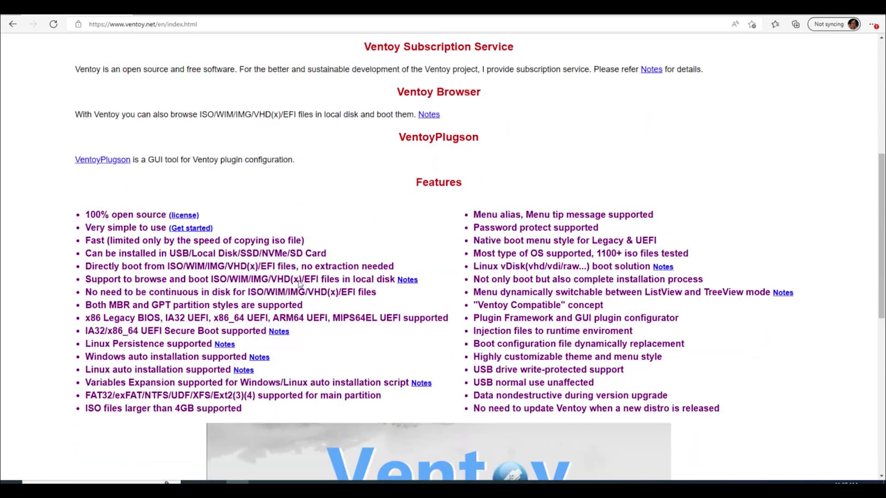
scroll(300, 284, down, 7)
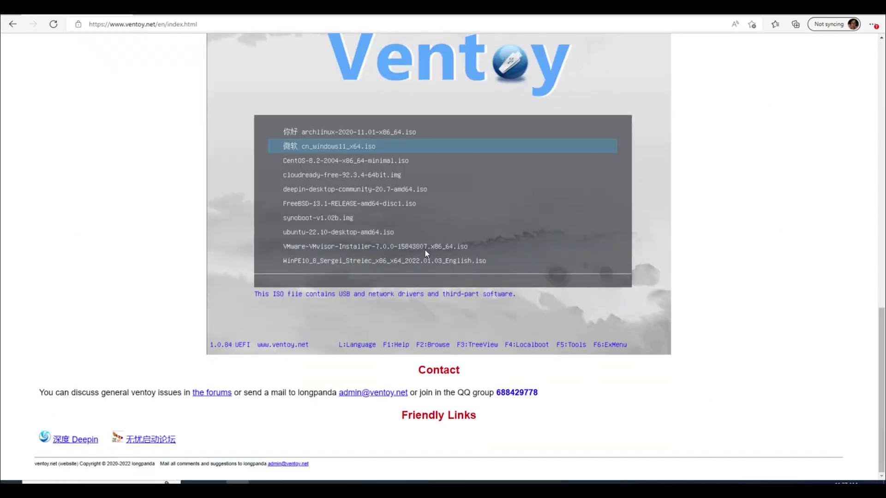
scroll(377, 275, up, 20)
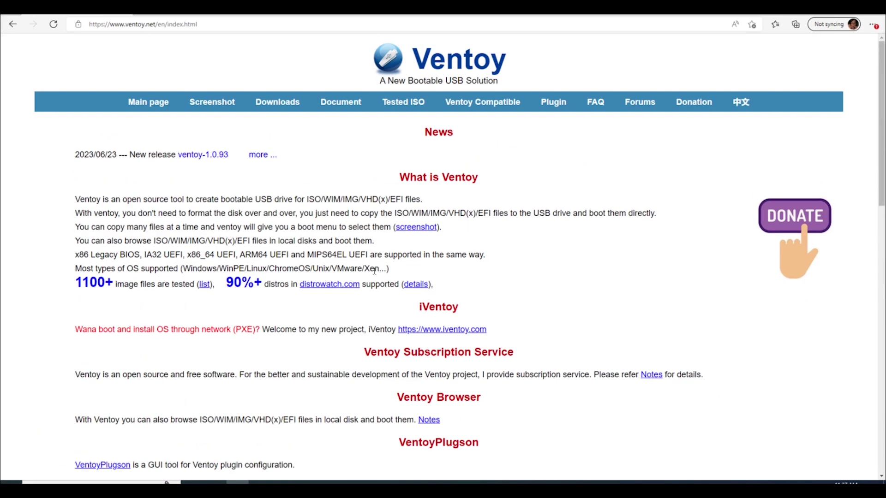
click(273, 109)
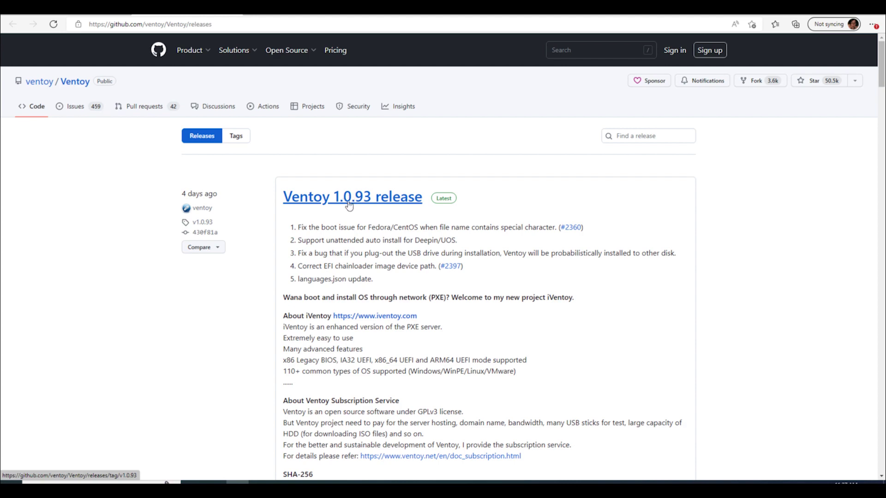
Scroll to the 1.0.93 release assets and download ventoy-1.0.93-windows.zip.
scroll(395, 256, down, 4)
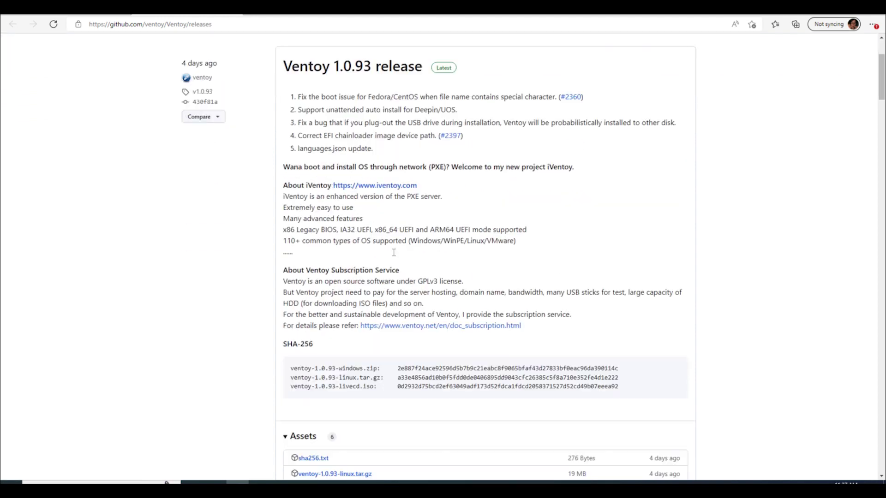
scroll(394, 257, down, 4)
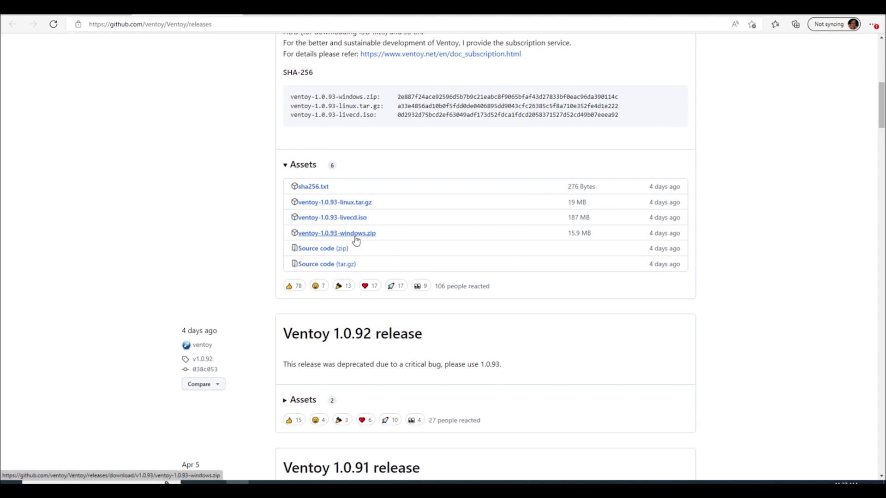
click(355, 236)
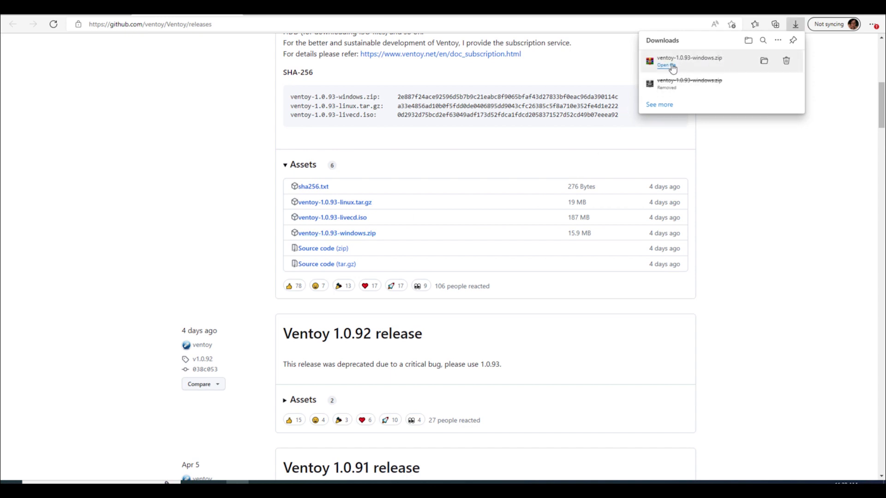
Extract ventoy-1.0.93-windows.zip with WinRAR into a ventoy-1.0.93-windows folder in Downloads, then close WinRAR.
click(666, 65)
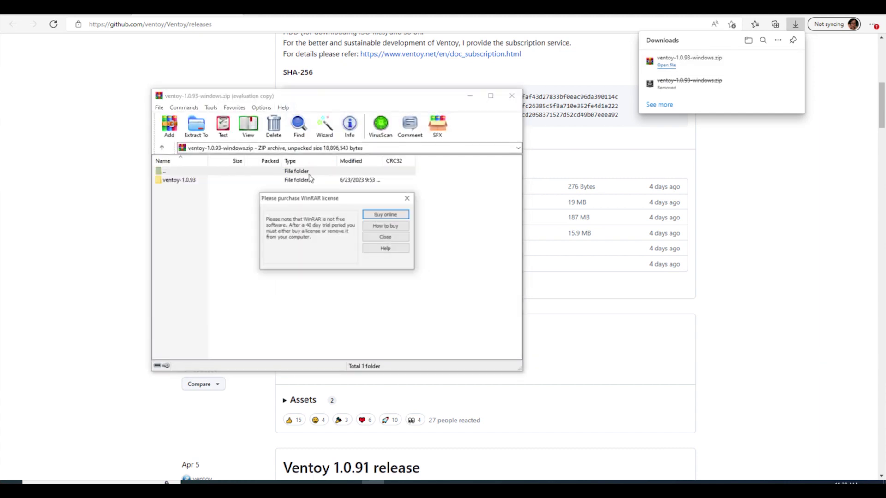
click(392, 236)
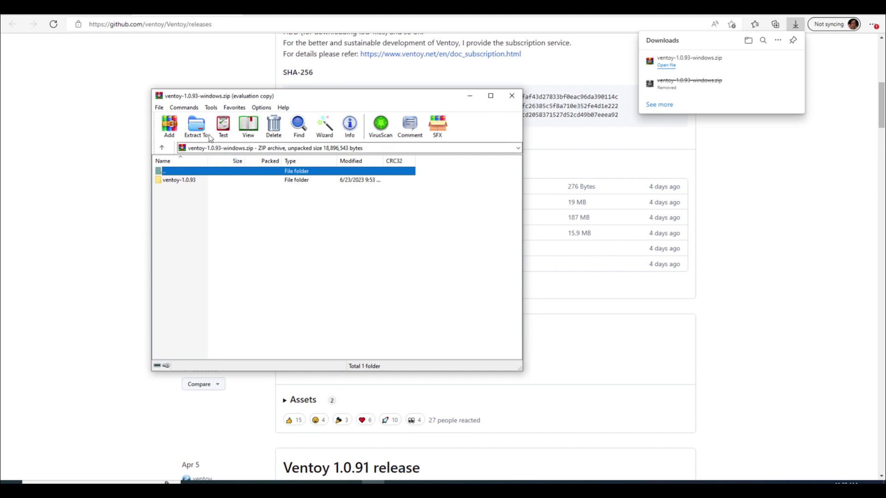
click(196, 127)
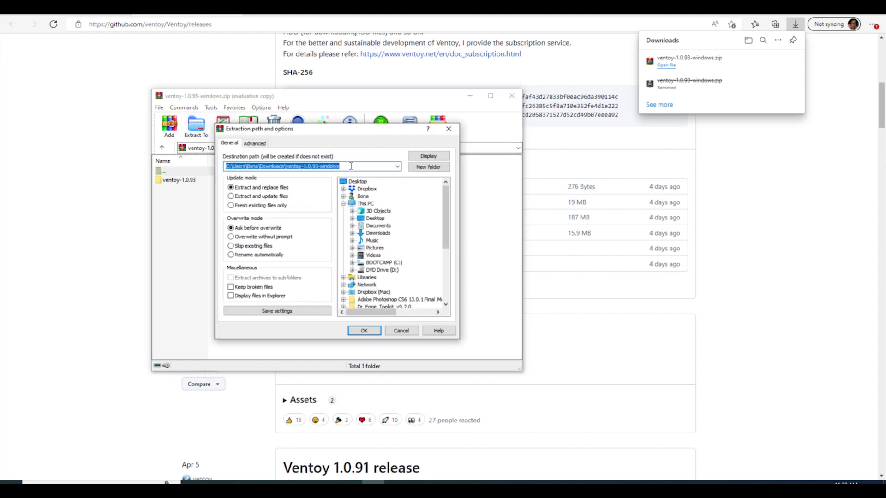
click(364, 331)
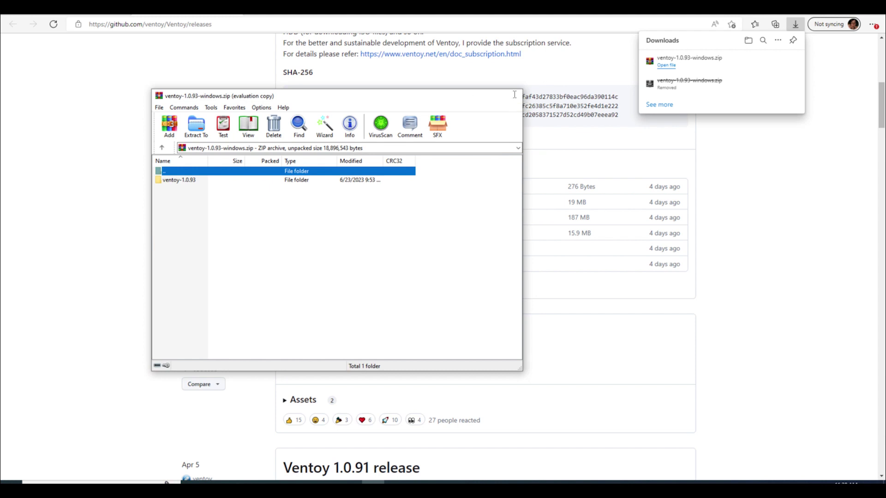
click(512, 96)
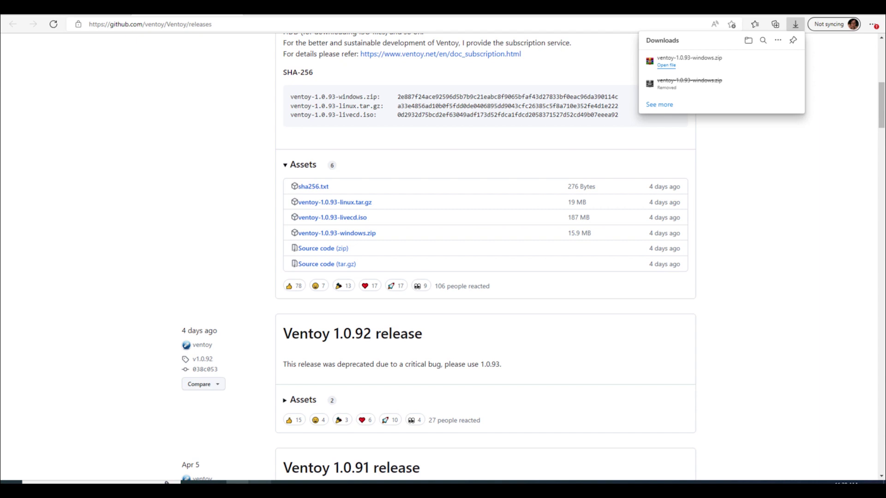
In File Explorer, go to Downloads > ventoy-1.0.93-windows > ventoy-1.0.93 to reach Ventoy2Disk.exe.
click(248, 482)
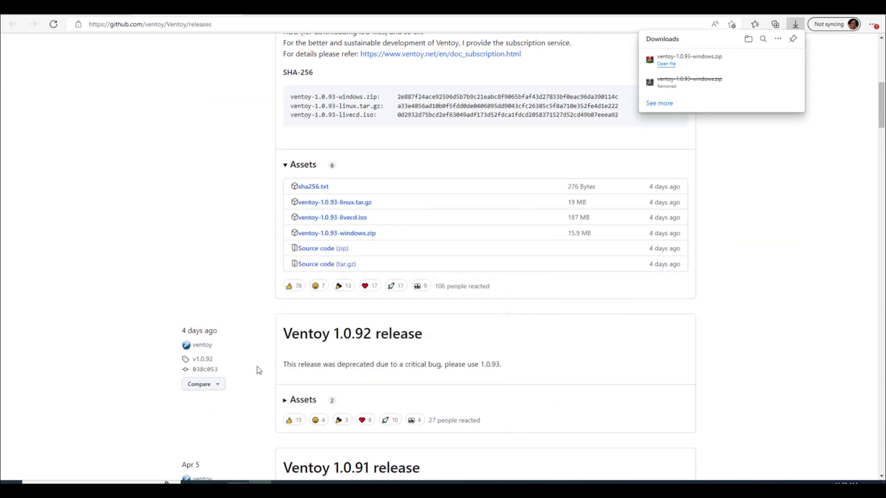
click(258, 482)
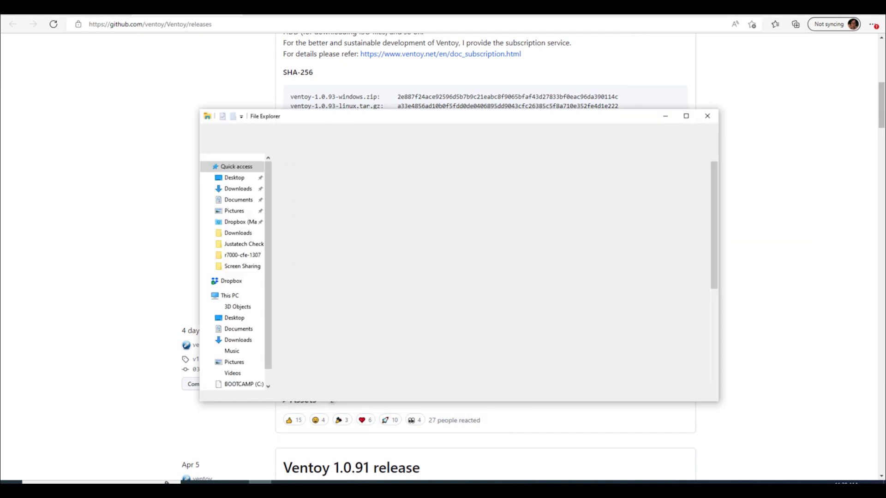
click(245, 232)
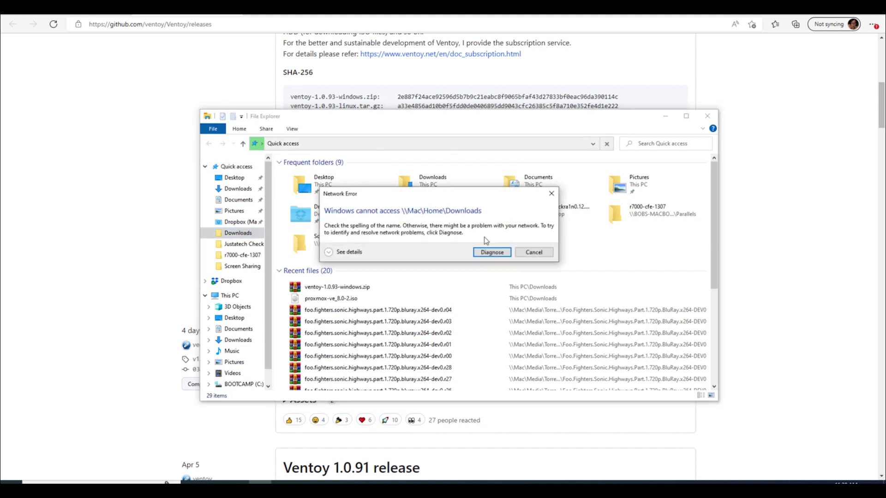
click(526, 251)
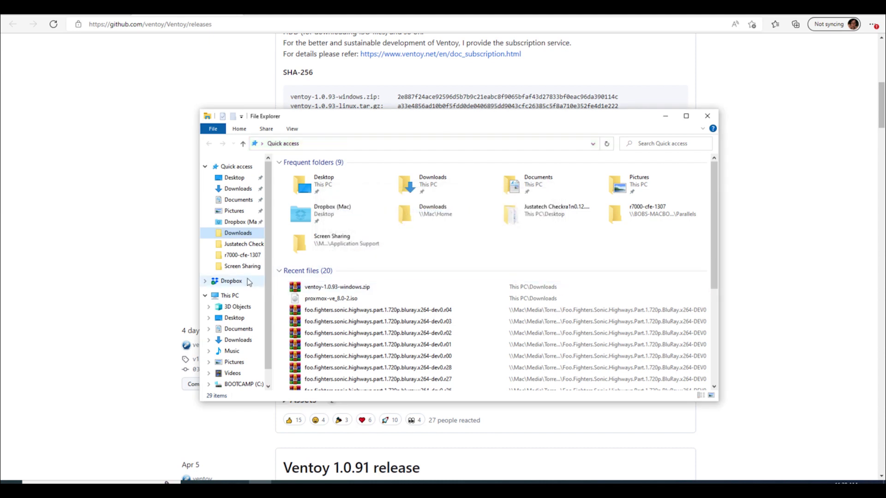
click(247, 193)
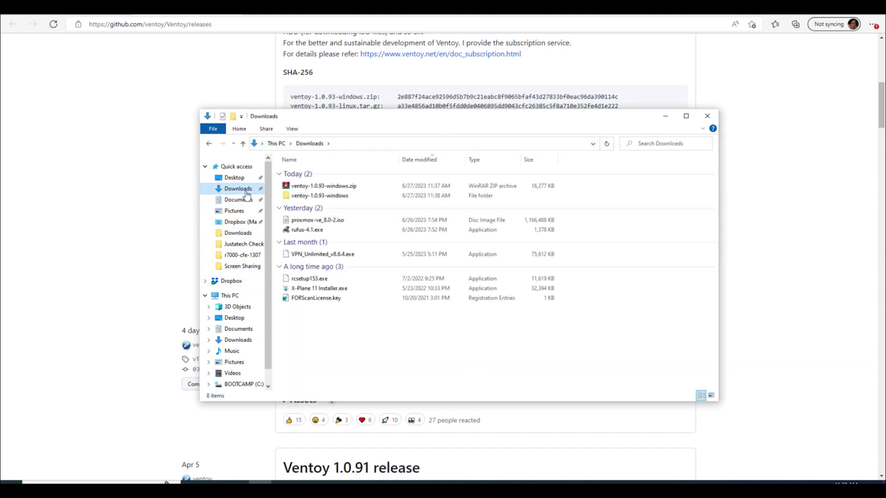
click(314, 197)
double_click(314, 197)
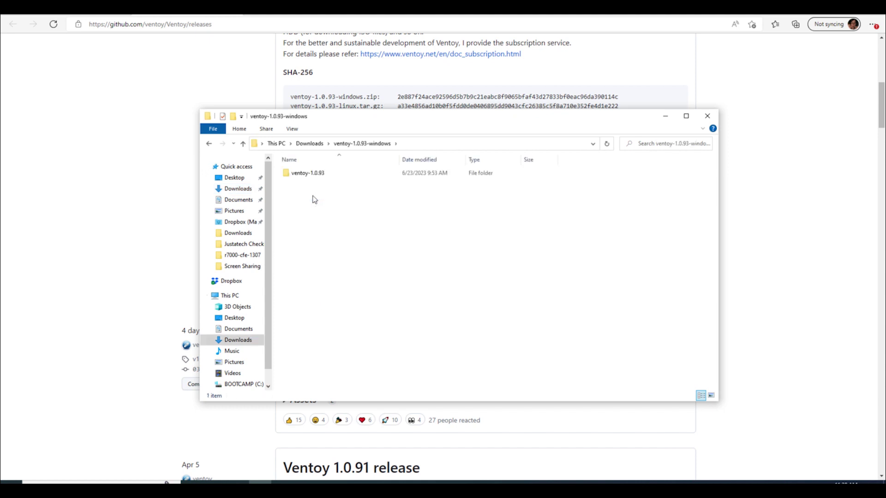
click(318, 177)
double_click(318, 177)
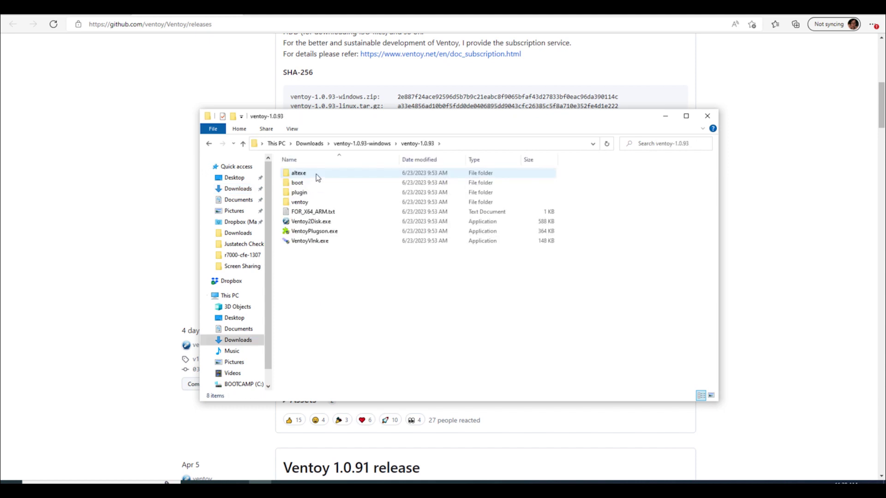
Launch Ventoy2Disk.exe and check its device list, which shows no drives yet.
double_click(330, 224)
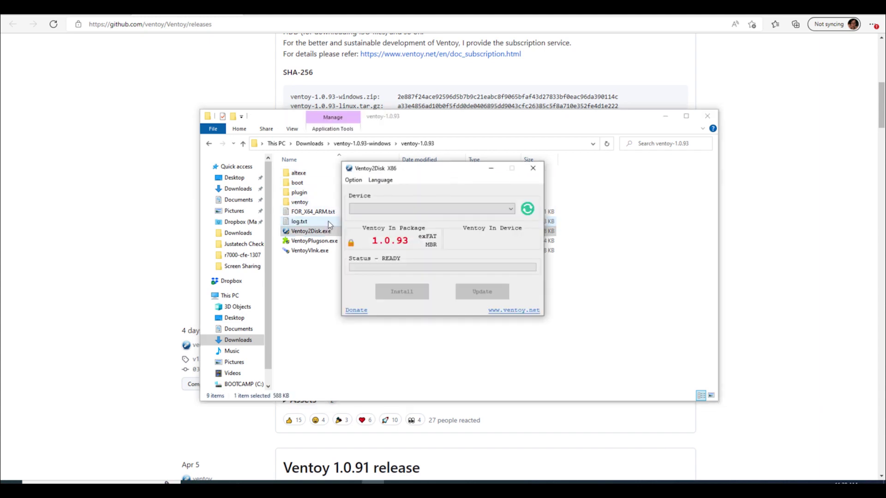
click(511, 209)
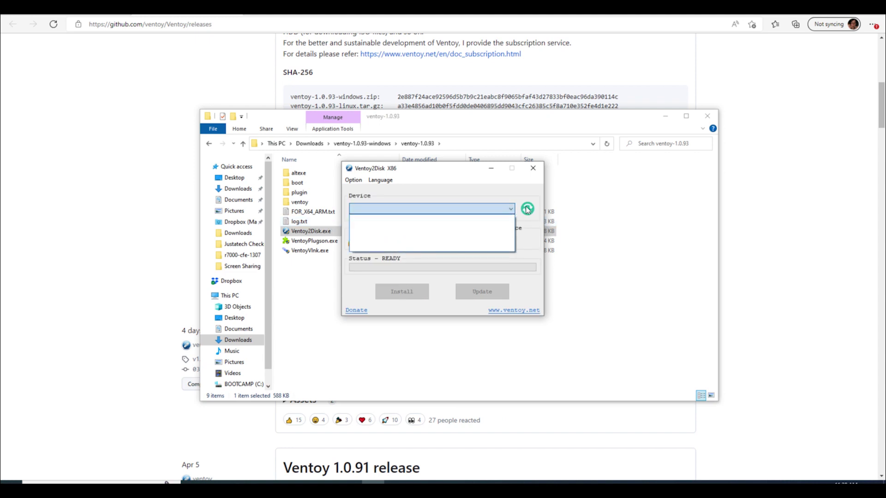
click(530, 210)
click(532, 210)
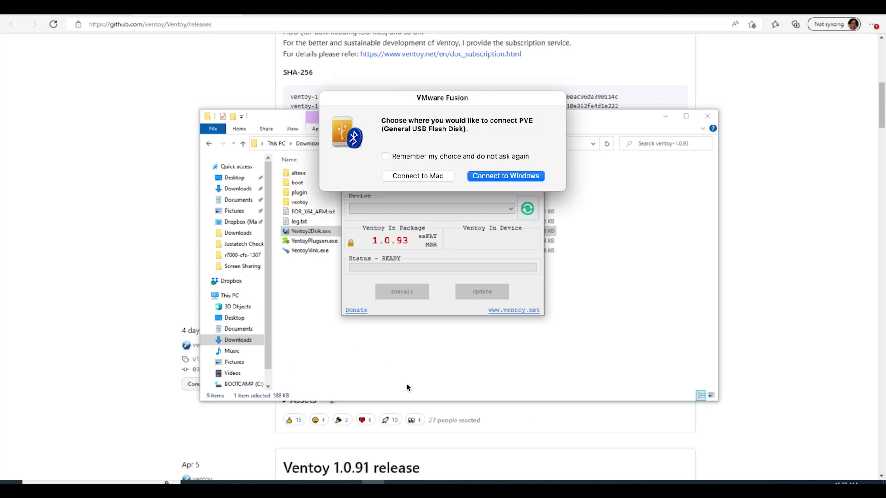
Attach the USB flash drive to Windows and refresh Ventoy2Disk's device list until it appears.
click(516, 176)
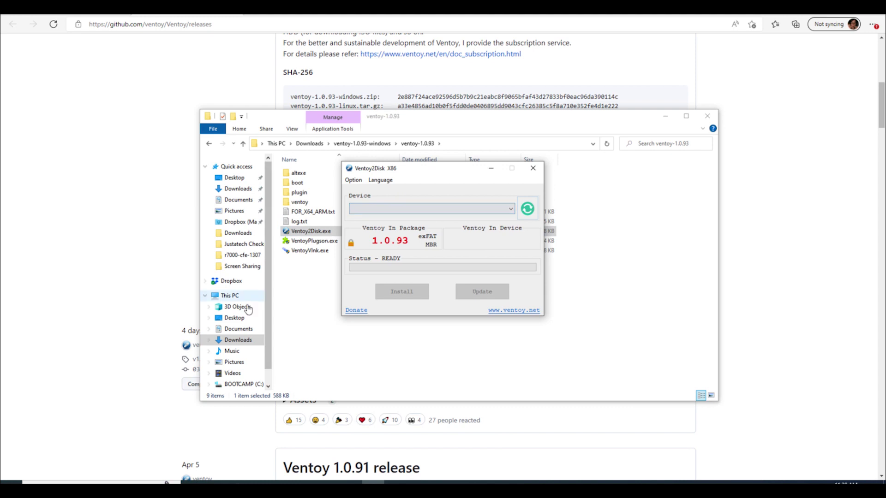
scroll(248, 309, down, 1)
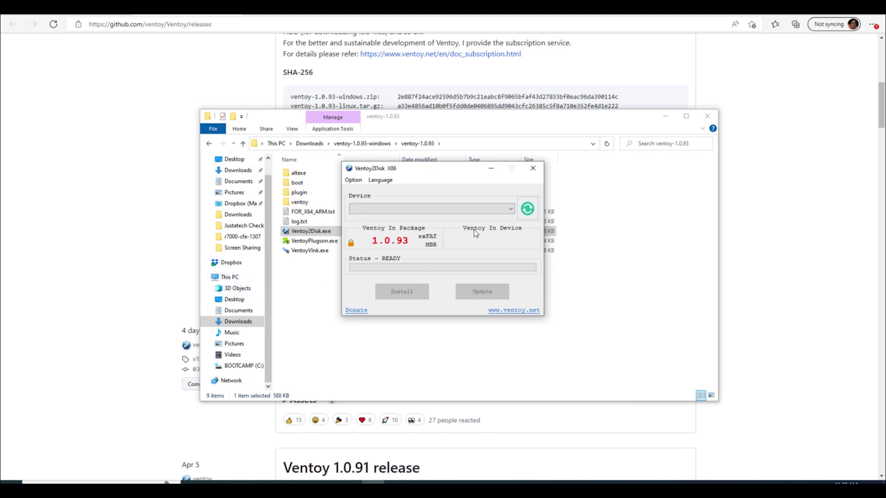
click(511, 208)
click(510, 209)
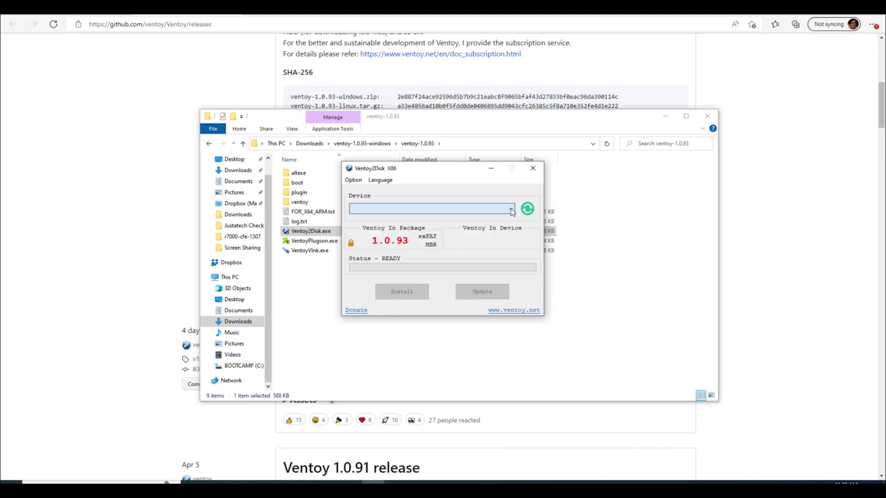
click(527, 208)
click(512, 209)
click(511, 209)
click(512, 208)
click(511, 208)
click(527, 210)
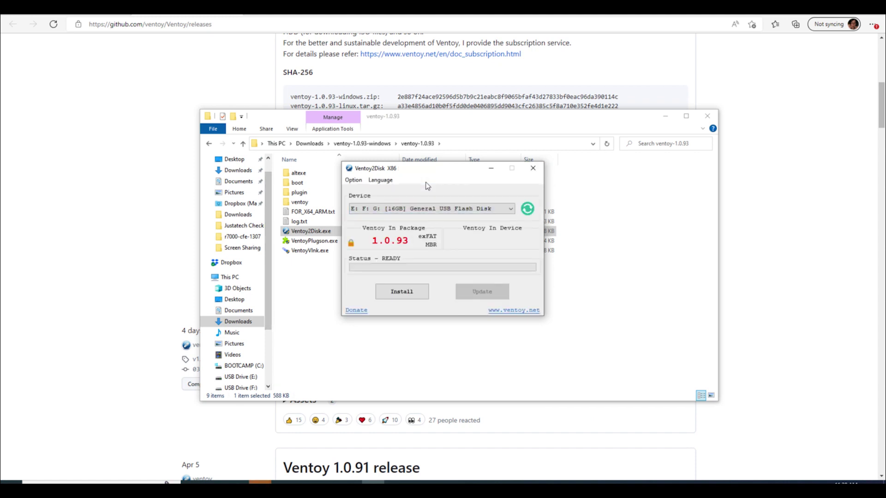
Keep the 16GB General USB Flash Disk as the target device and start the installation.
click(428, 208)
click(432, 211)
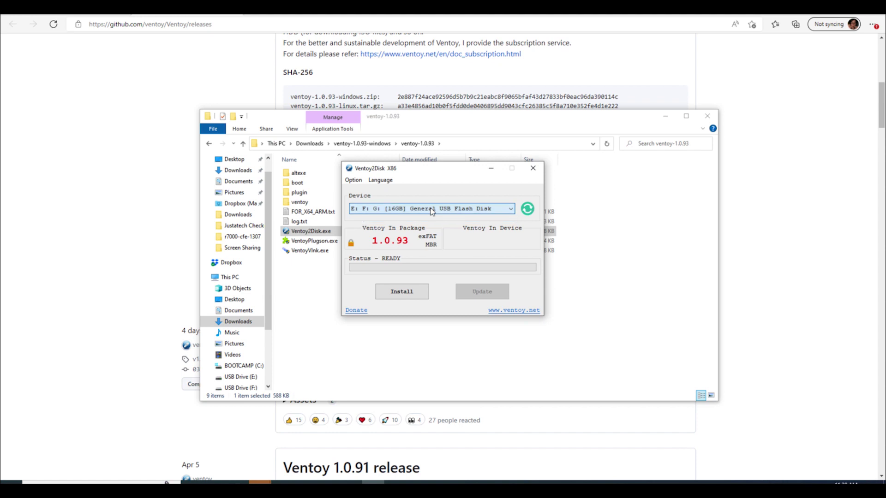
click(406, 294)
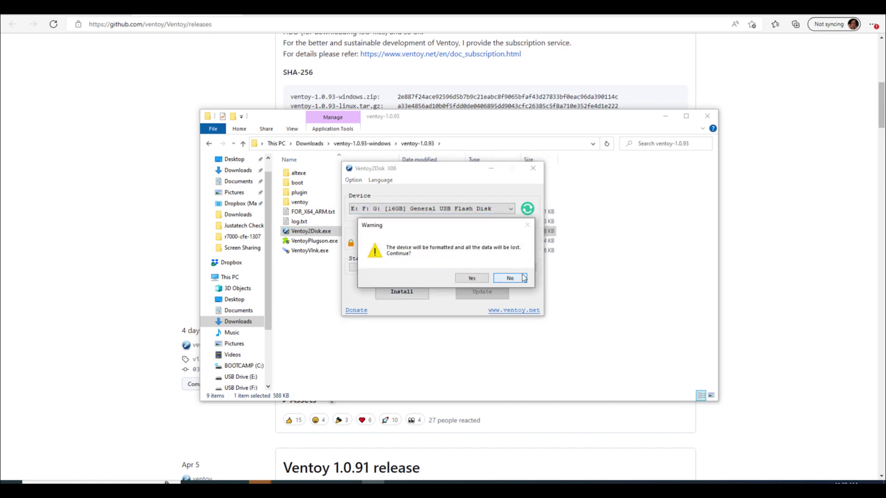
Accept both format warnings to install Ventoy 1.0.93 on the 16GB drive, then dismiss the success message.
click(486, 279)
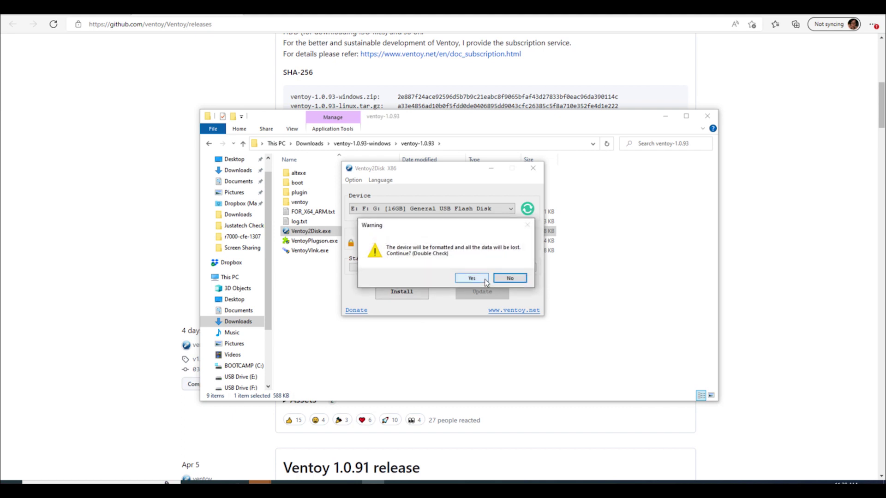
click(472, 278)
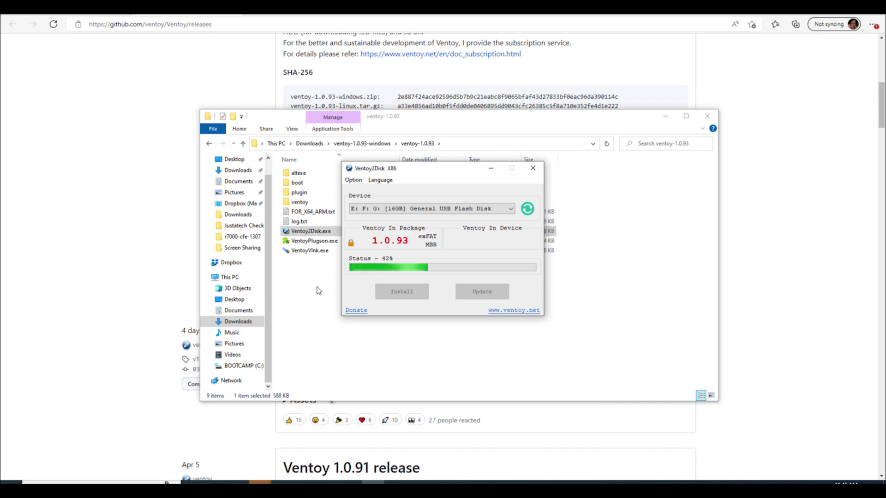
click(245, 171)
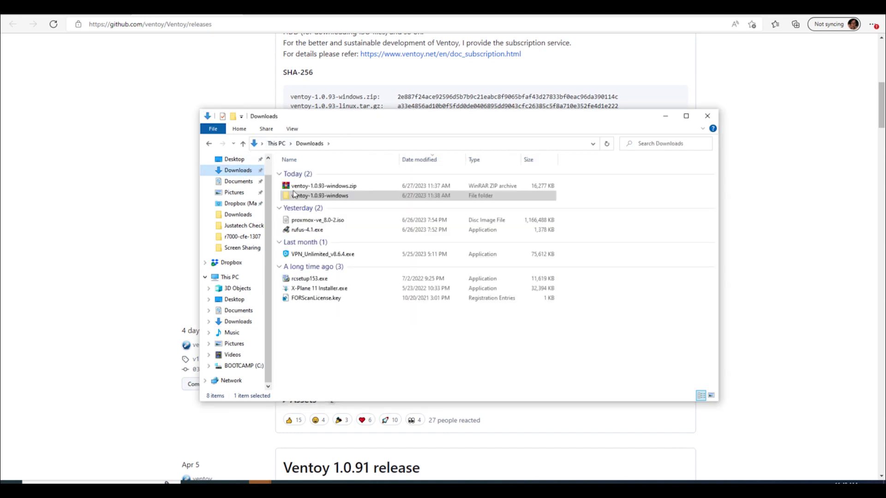
click(304, 221)
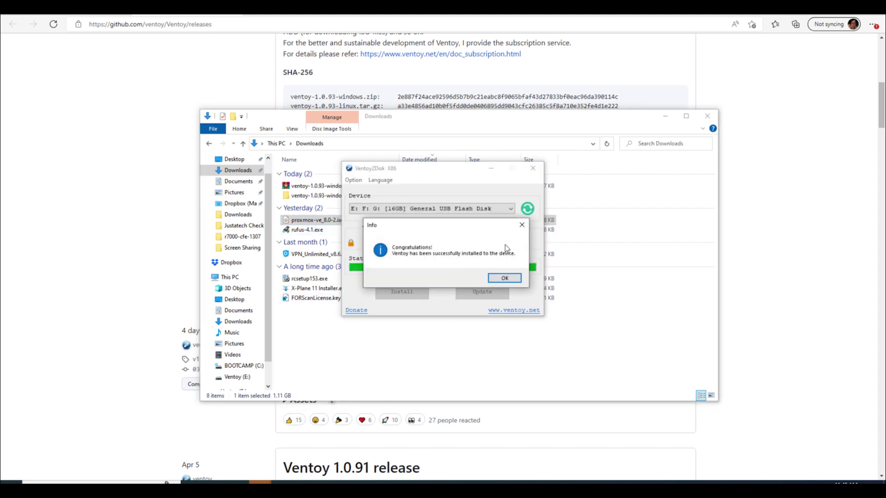
click(504, 278)
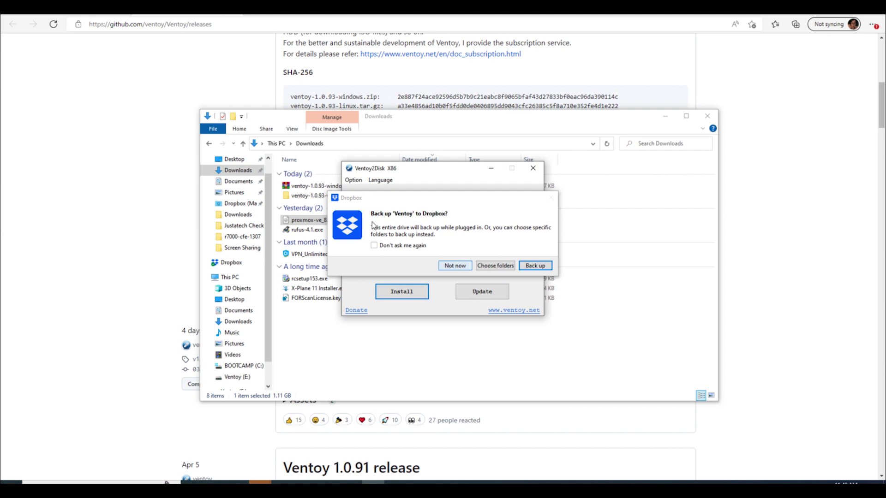
Decline the Dropbox backup offer permanently and close Ventoy2Disk.
click(374, 246)
click(458, 266)
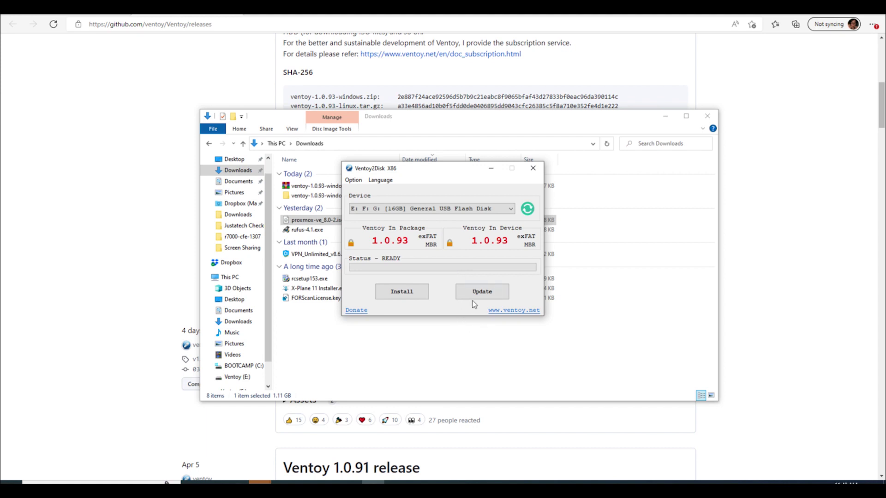
click(533, 169)
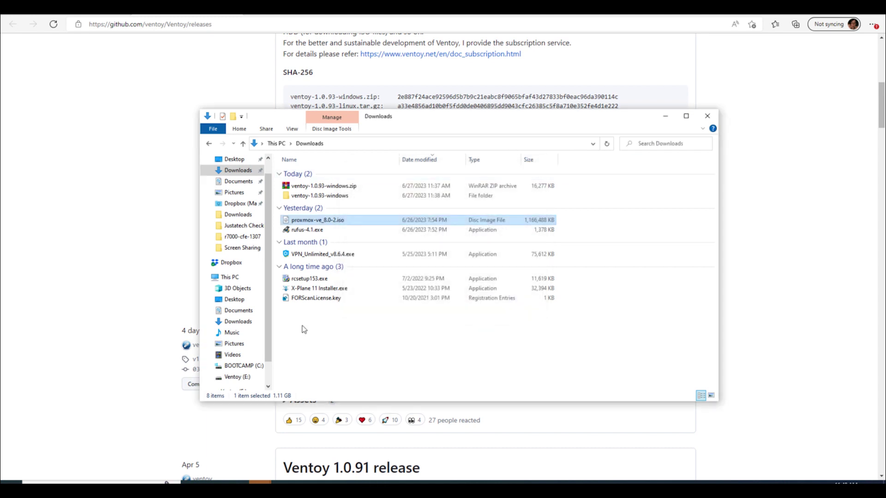
Open the Ventoy (E:) drive in a new window and place it beside the Downloads folder.
scroll(270, 373, down, 1)
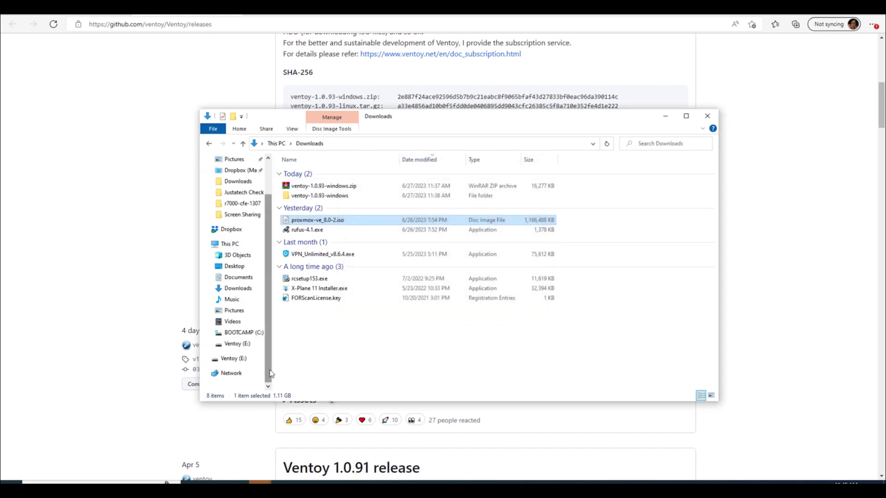
click(234, 358)
right_click(235, 359)
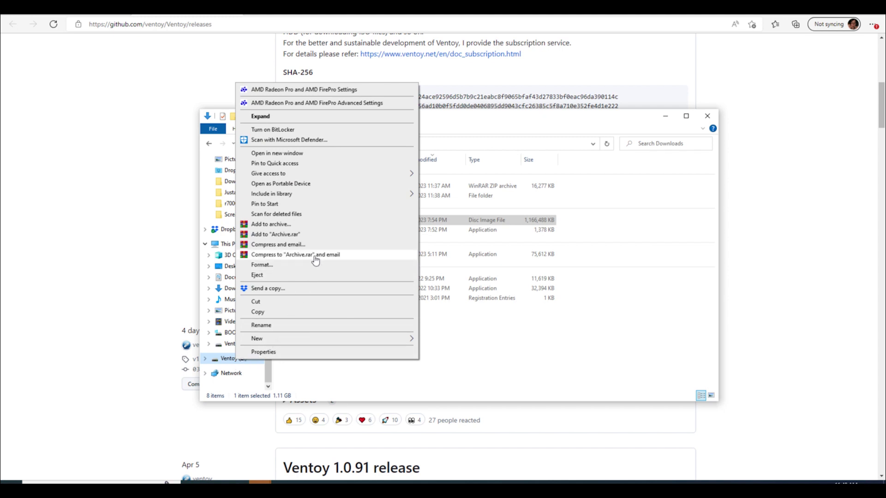
click(326, 155)
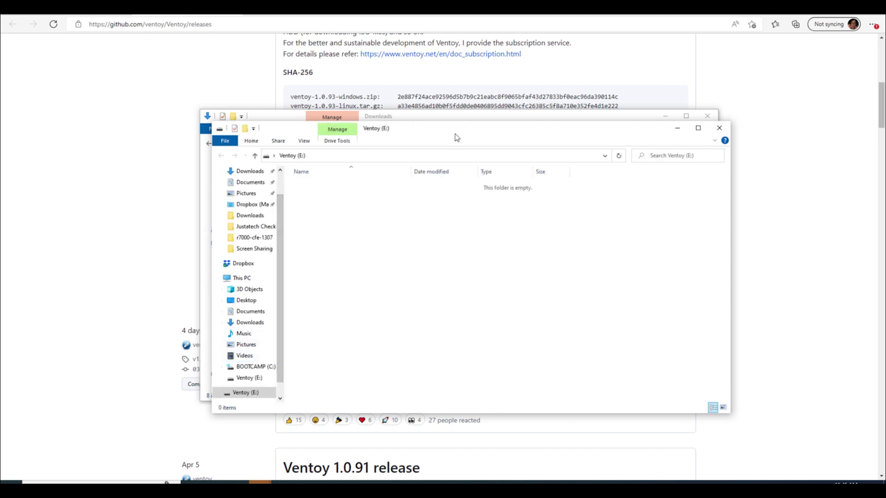
drag(457, 137, 581, 99)
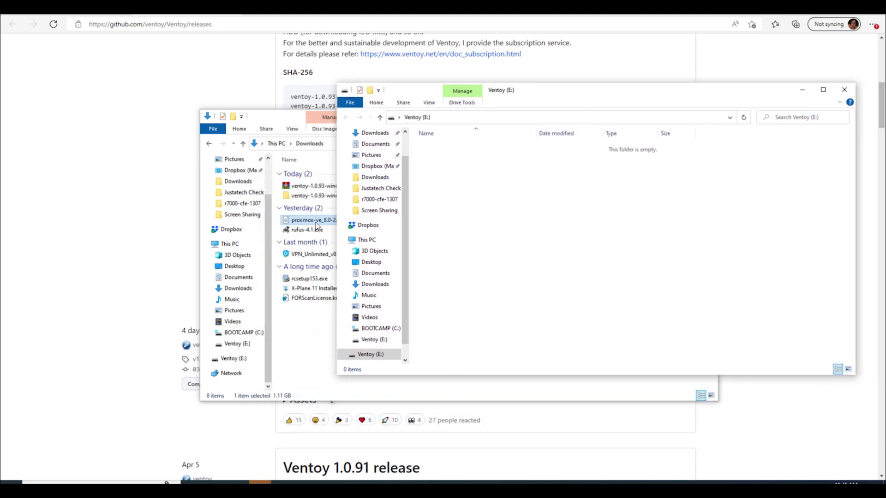
click(317, 226)
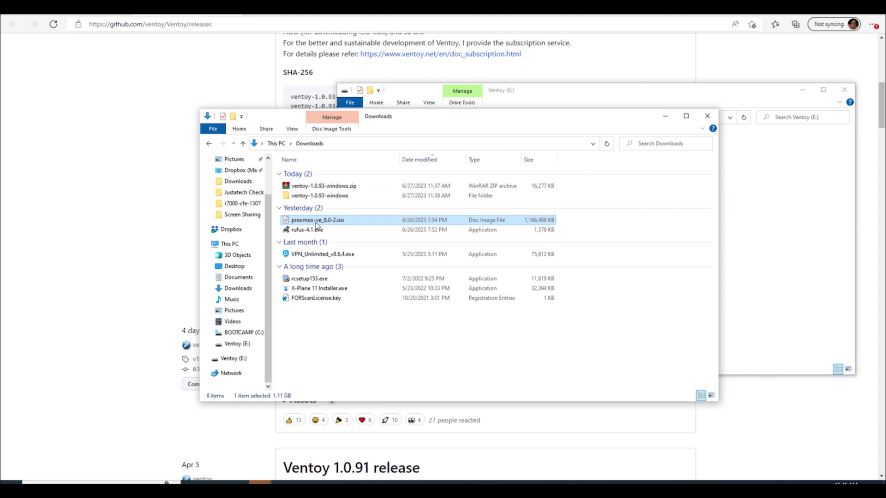
Copy proxmox-ve_8.0-2.iso from Downloads and paste it onto the Ventoy (E:) drive.
right_click(317, 224)
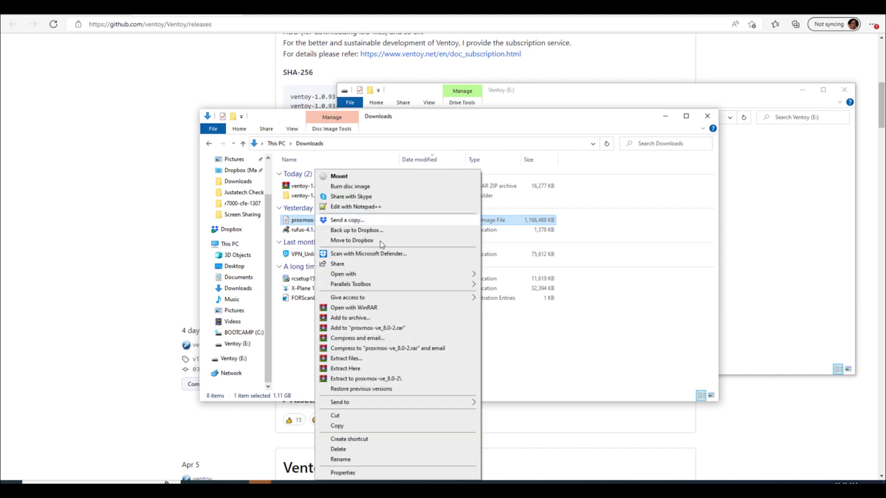
click(370, 425)
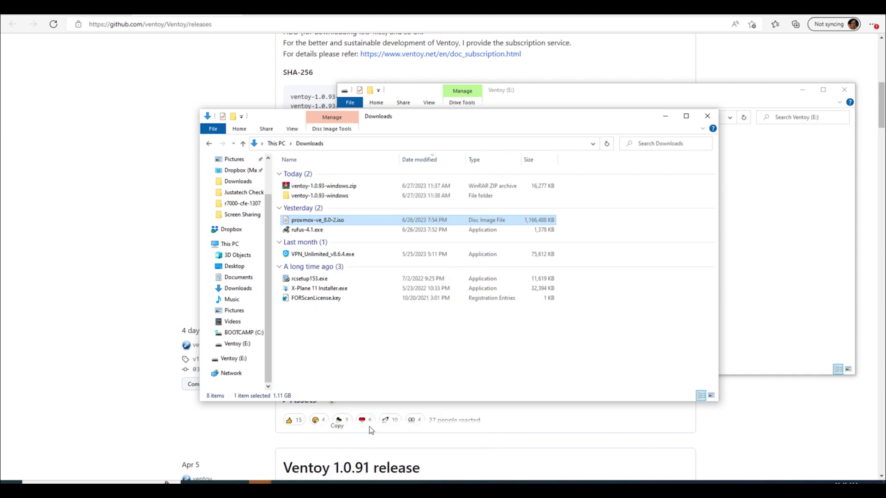
click(765, 289)
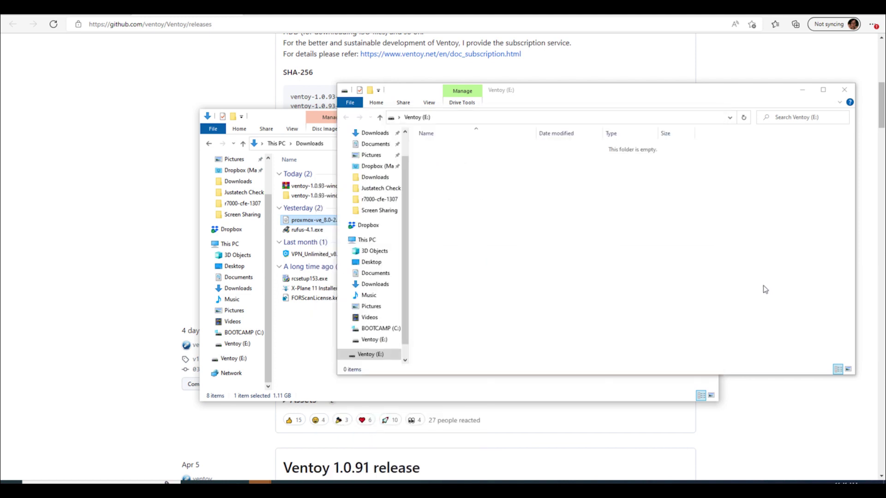
right_click(561, 223)
click(589, 314)
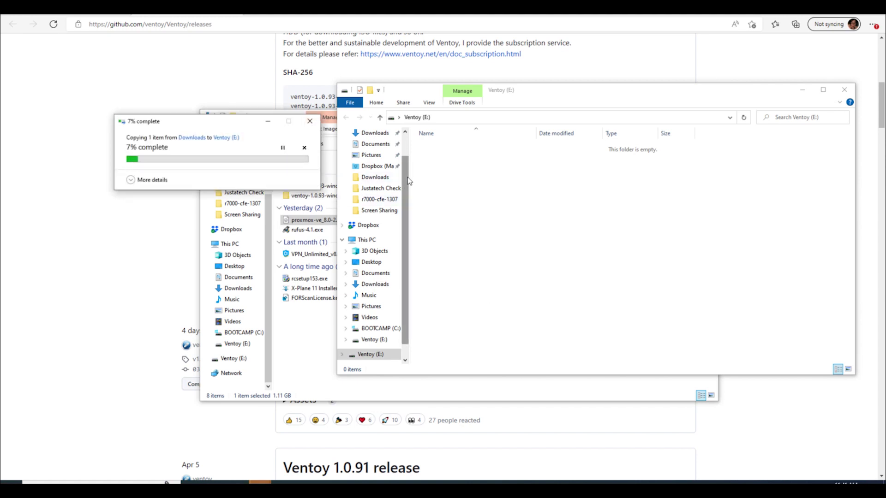
click(346, 341)
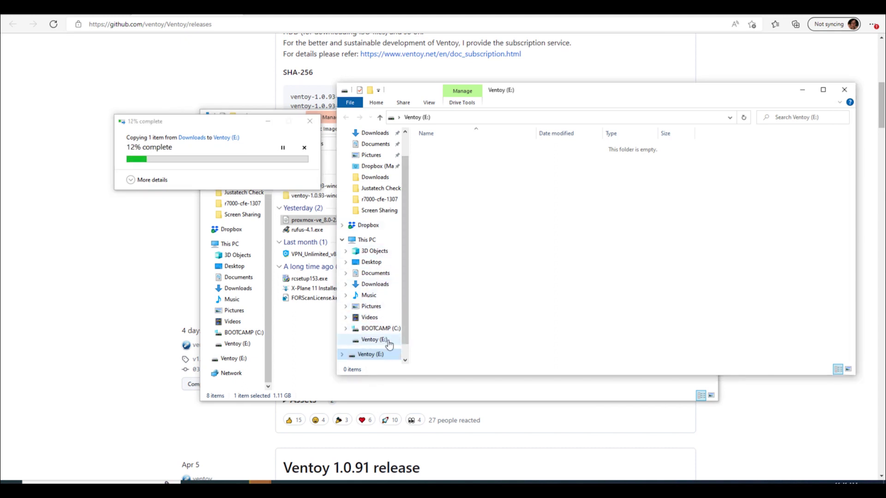
scroll(405, 356, down, 2)
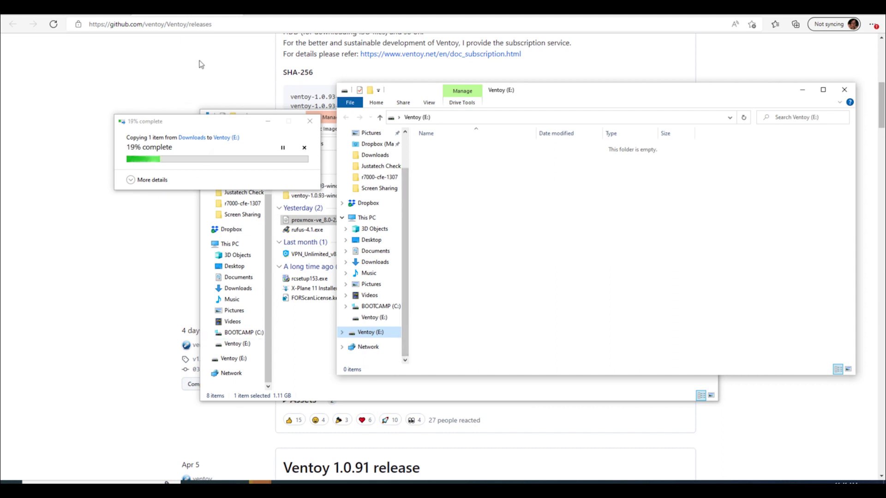
click(181, 59)
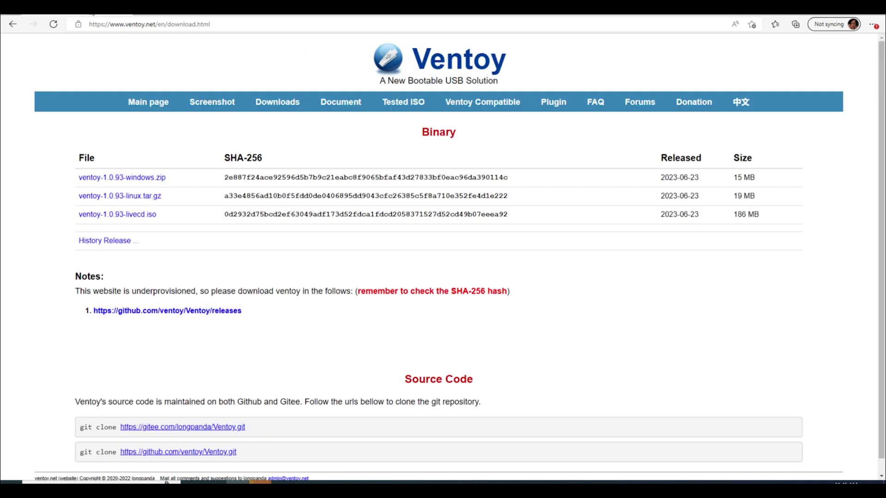
Open ventoy.net's Main page in Edge and scroll through it while the ISO copies.
click(156, 108)
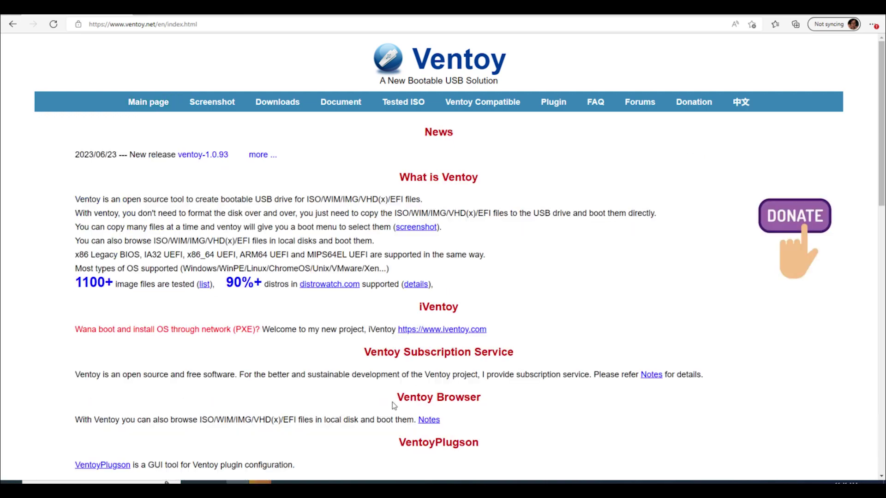
scroll(392, 404, down, 10)
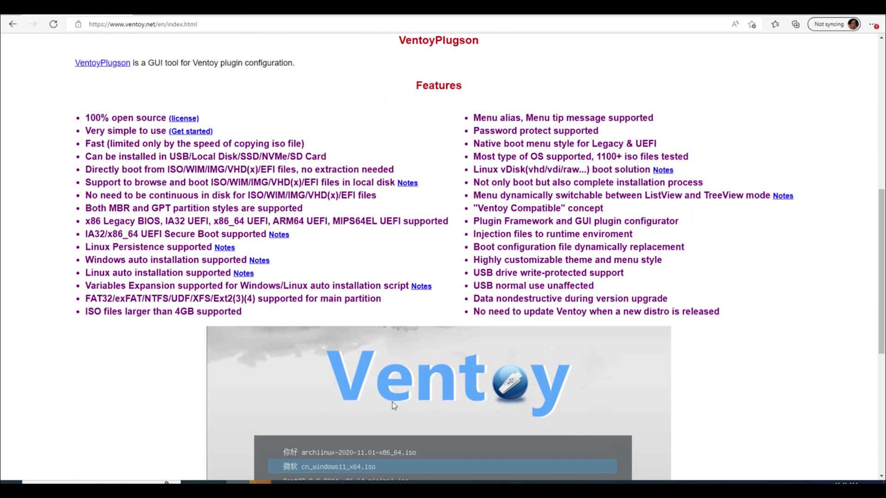
scroll(392, 404, down, 4)
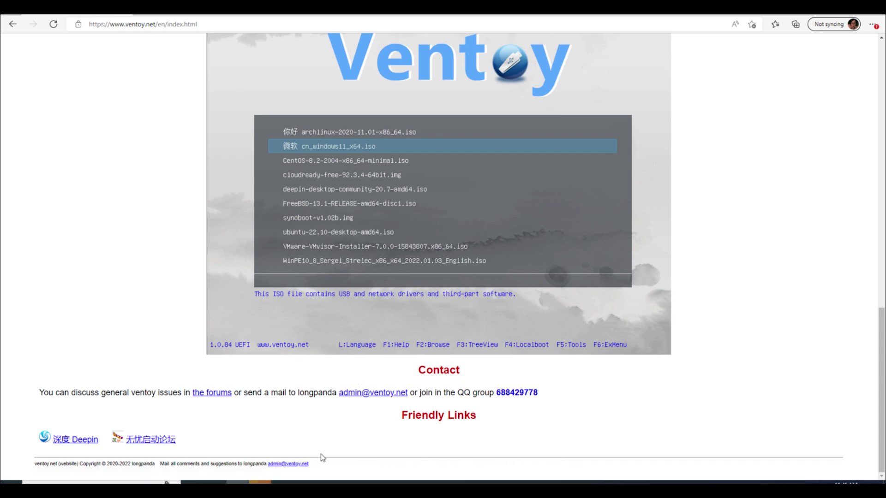
mouse_move(283, 482)
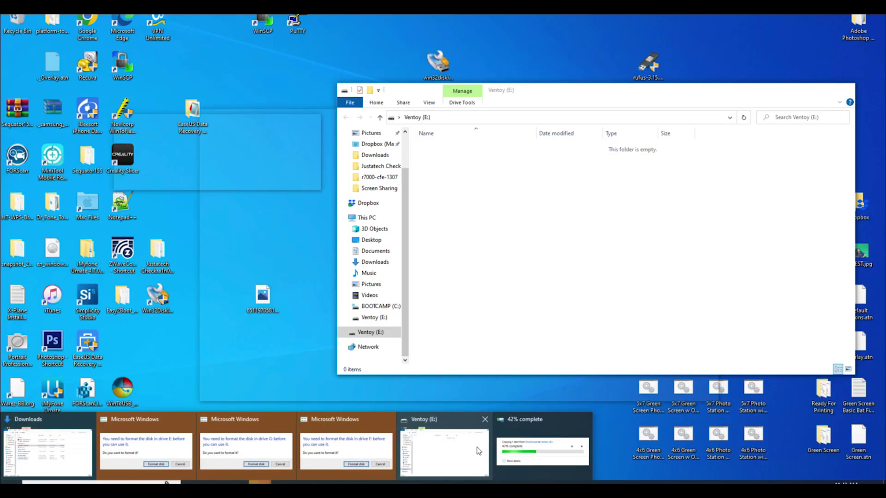
mouse_move(523, 450)
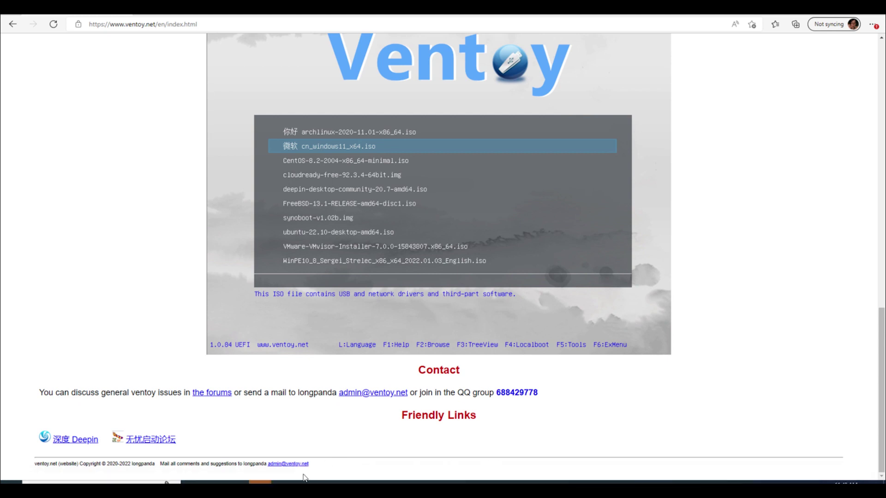
Confirm proxmox-ve_8.0-2.iso (1,166,488 KB) sits on Ventoy (E:), then minimize that window.
mouse_move(260, 482)
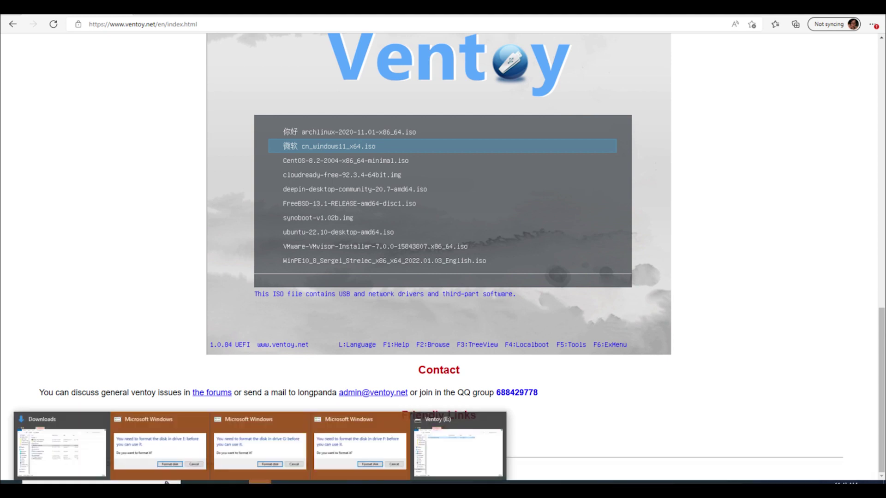
click(445, 449)
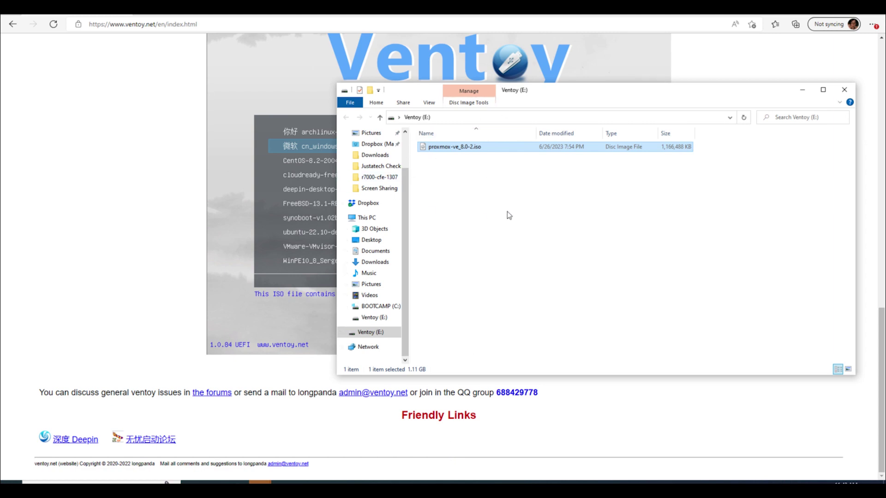
click(246, 197)
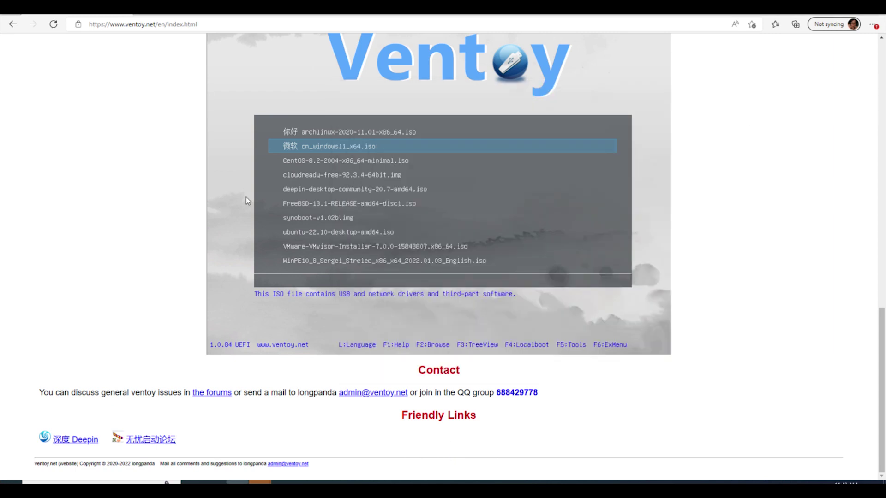